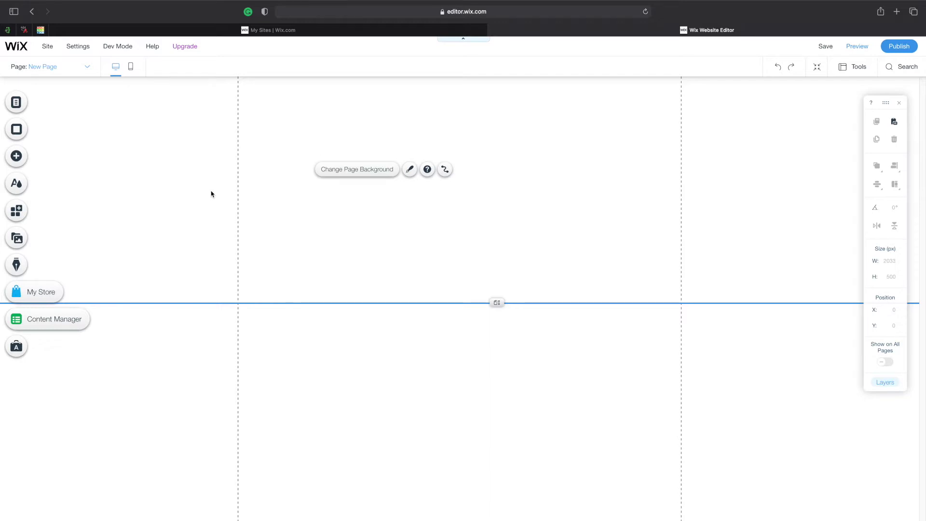
Step: Open Add > Button and browse the Themed, Icon and Document button styles, ending on Themed Buttons
left_click(16, 156)
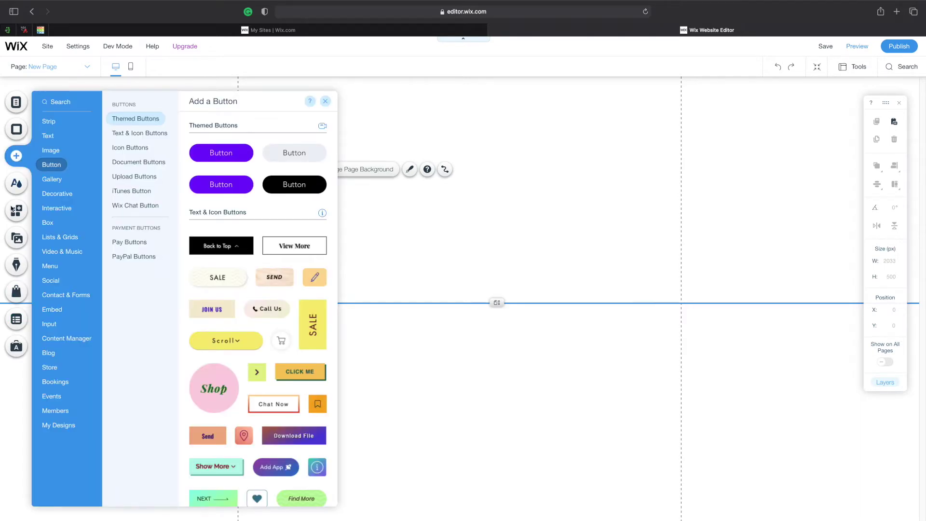
left_click(51, 150)
left_click(48, 165)
left_click(138, 149)
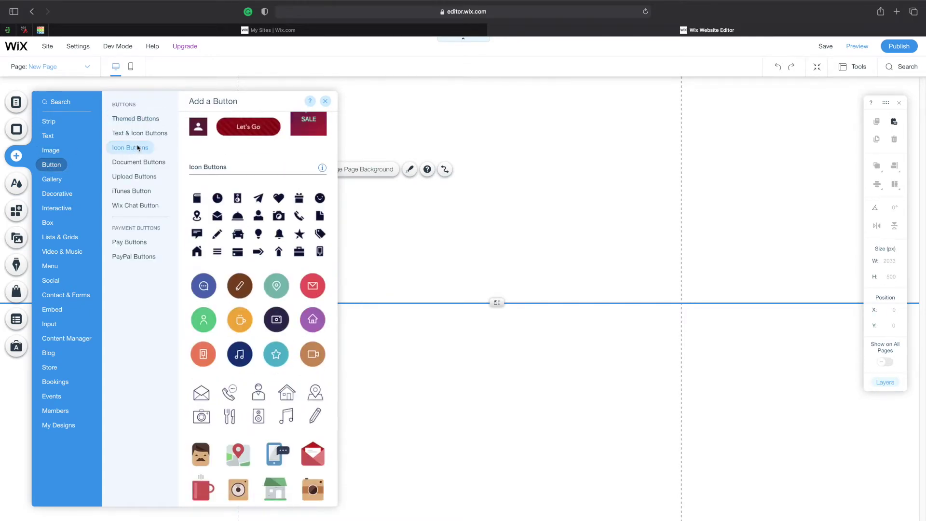
left_click(140, 162)
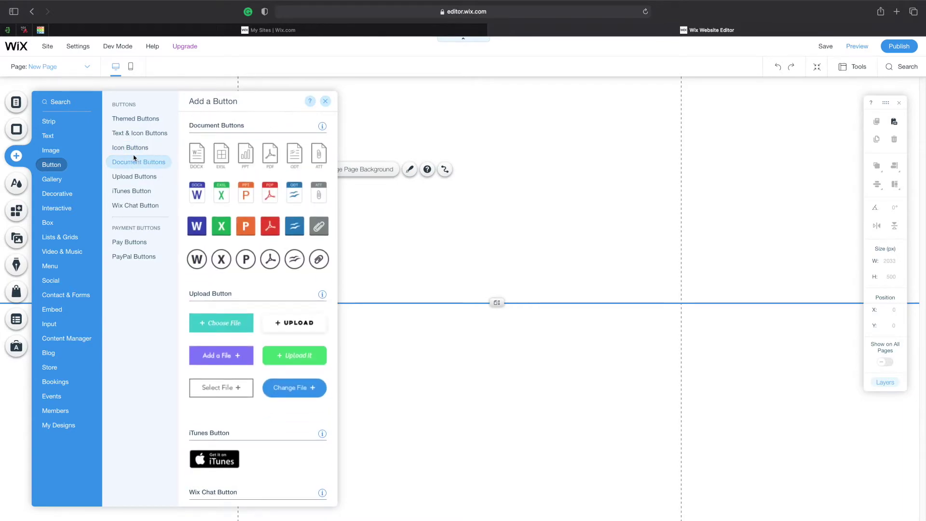
left_click(133, 153)
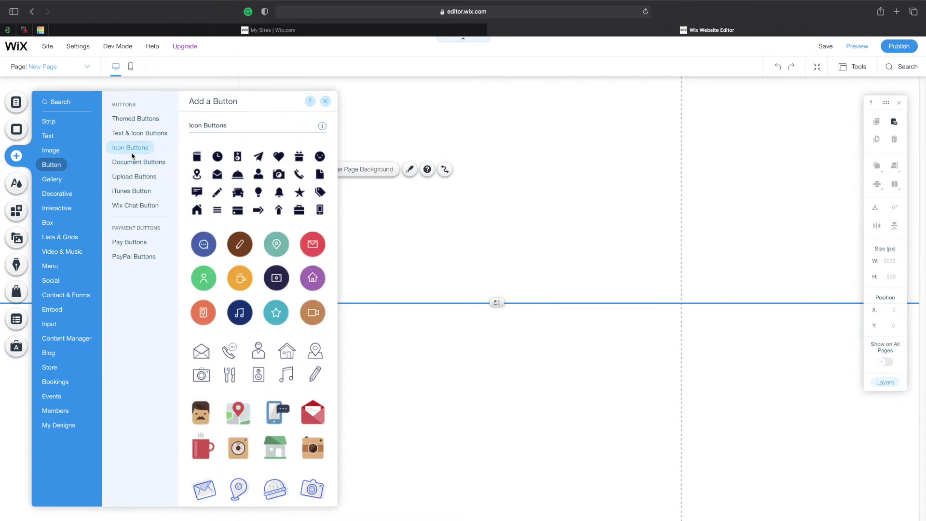
left_click(134, 120)
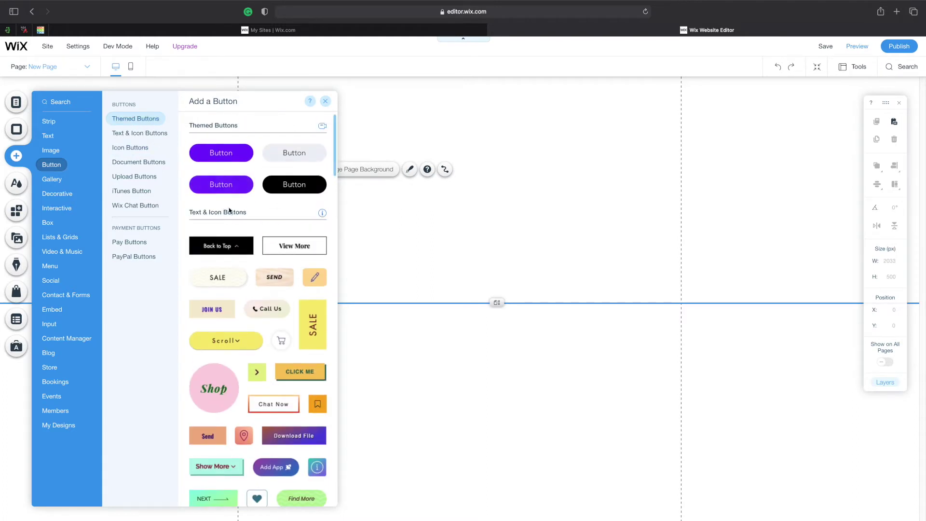
scroll(245, 218, "down", 1)
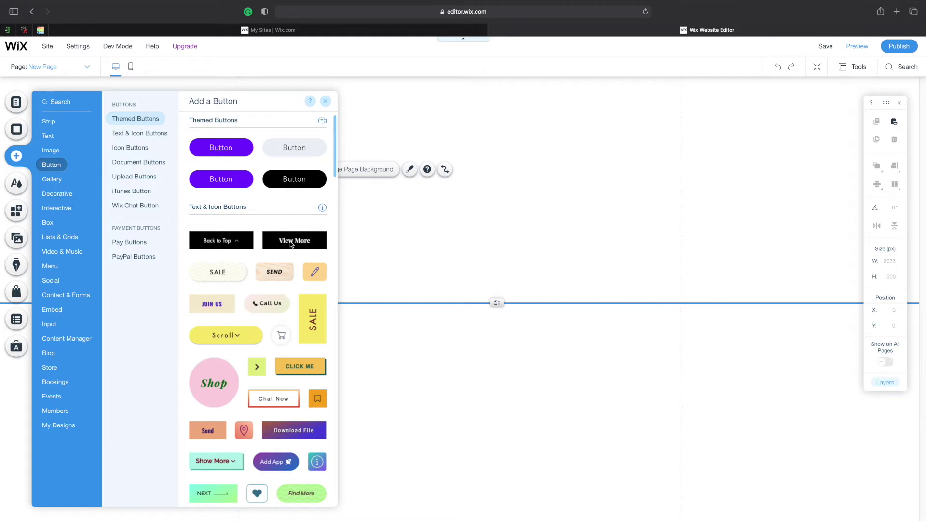
Step: Place the white outlined View More button near the top centre of the page, preview it, and reselect it
left_click_drag(282, 243, 450, 173)
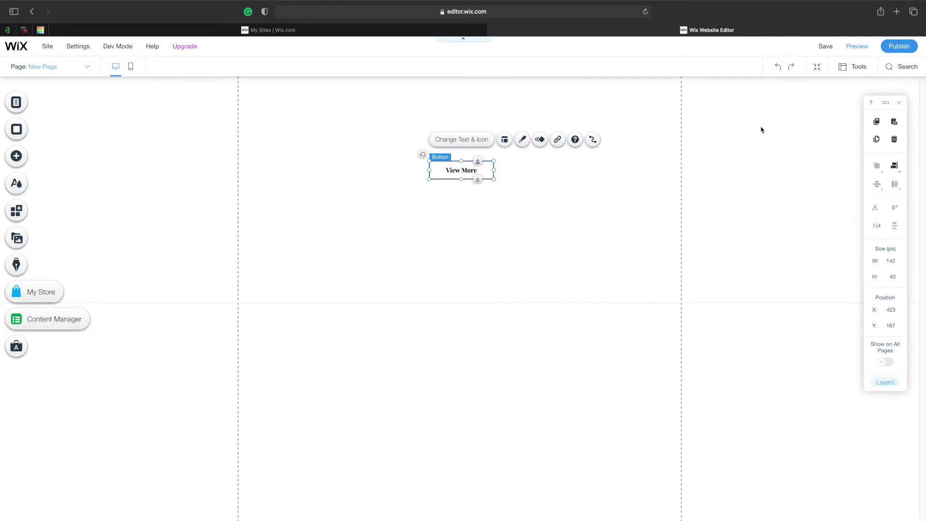
left_click(859, 47)
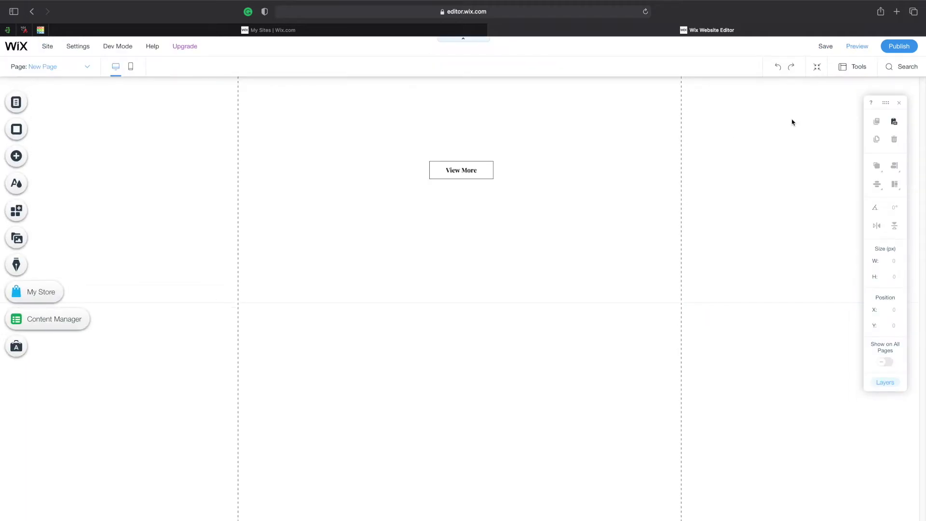
left_click(474, 172)
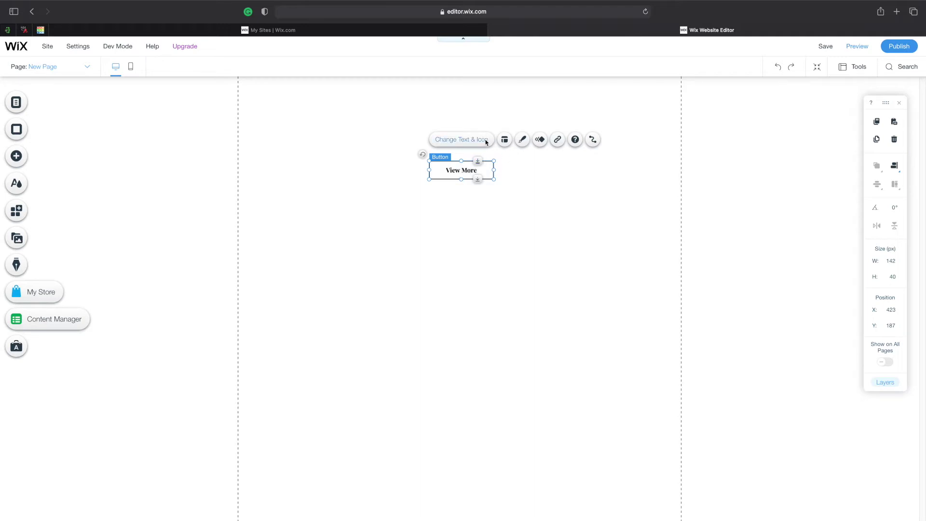
Step: In Button Design's Borders settings, change the View More border style from solid to dotted
left_click(522, 140)
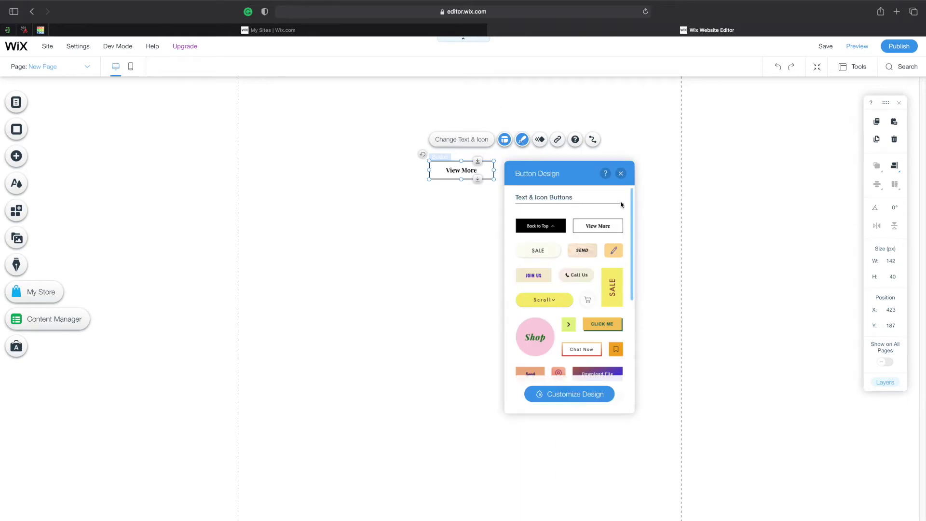
left_click_drag(631, 280, 634, 225)
left_click(586, 400)
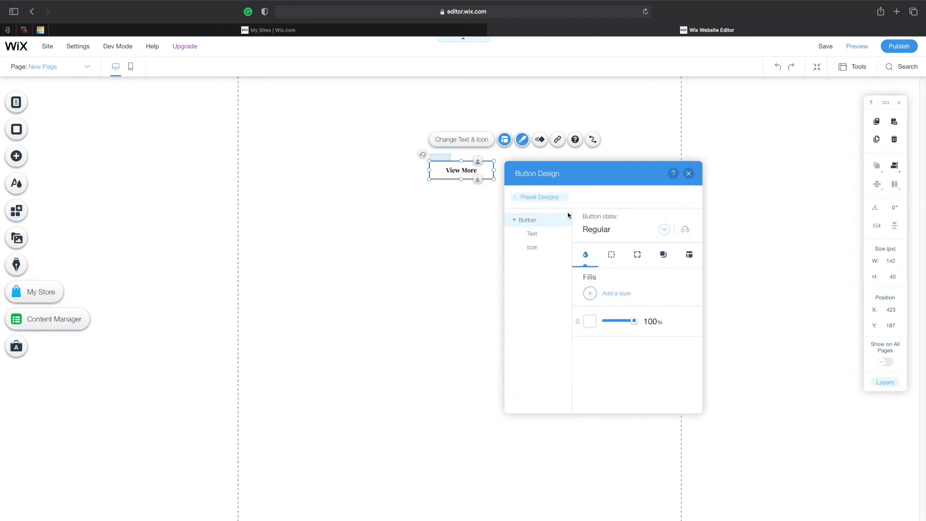
left_click(611, 255)
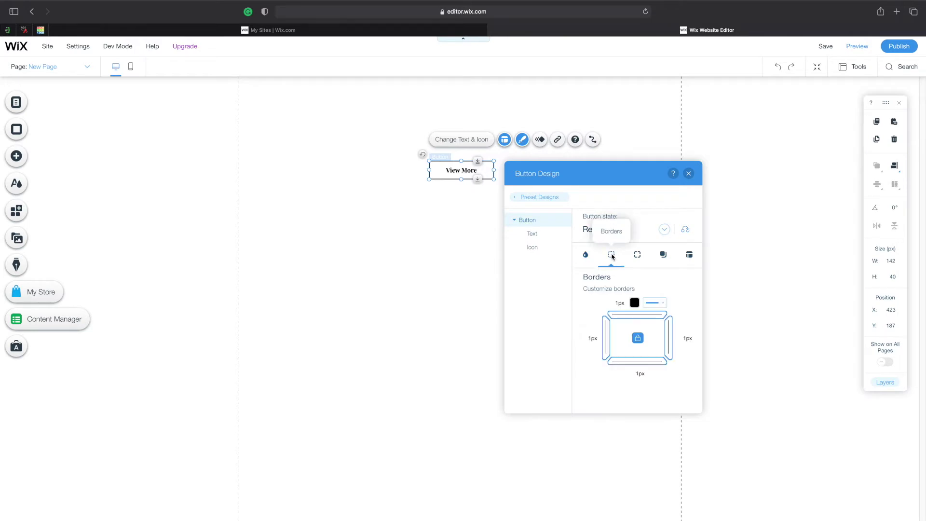
left_click(657, 308)
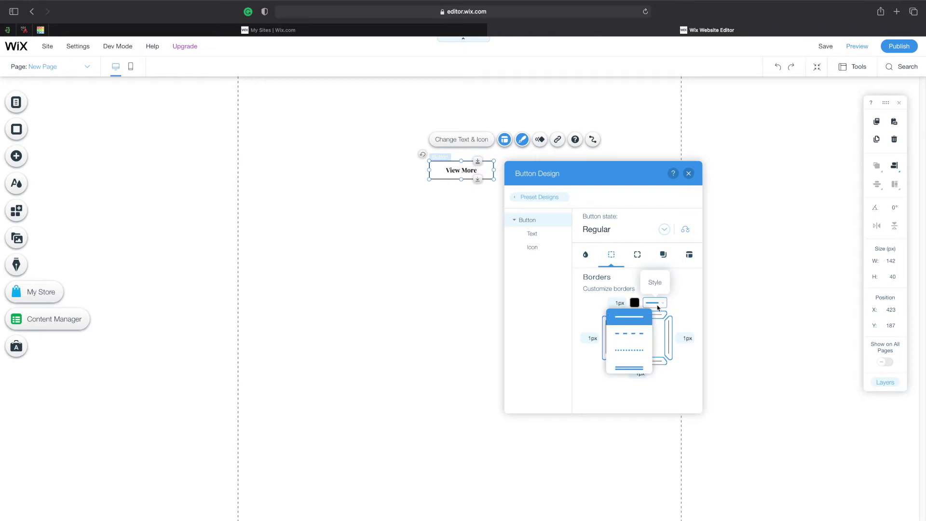
left_click(638, 353)
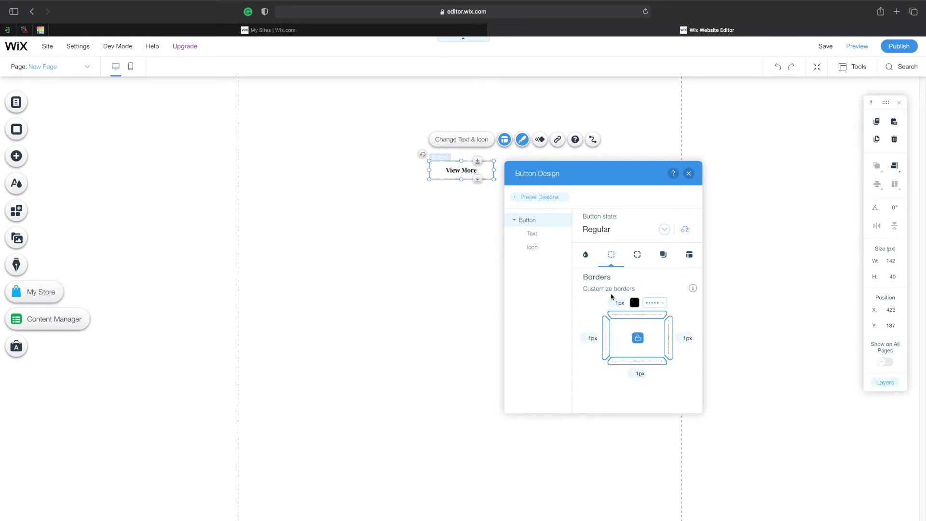
left_click(640, 260)
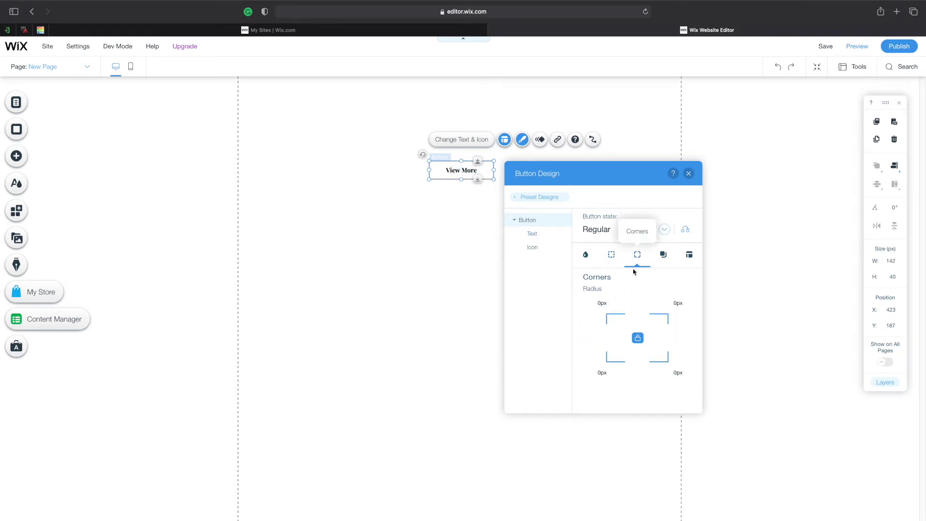
Step: Unlink the corner radii and edit individual corners, entering 0 for the bottom-right corner
left_click(600, 303)
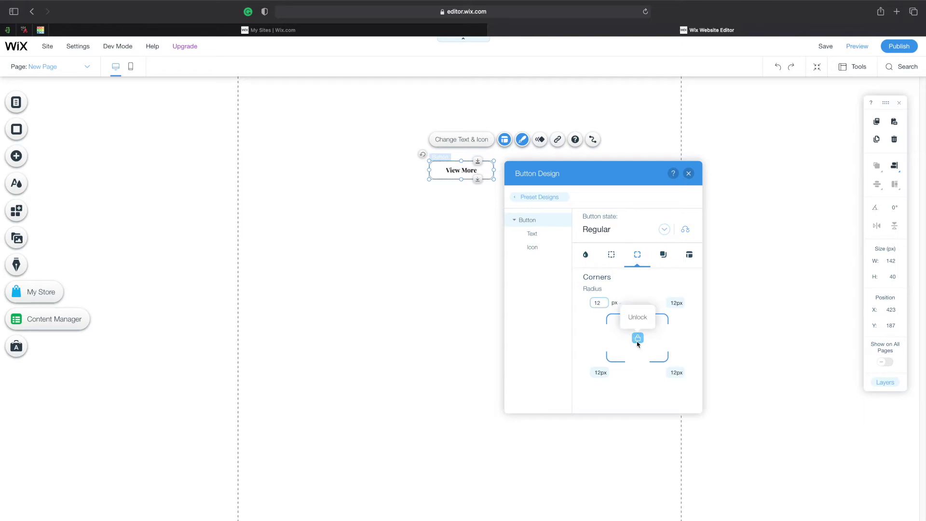
left_click(637, 338)
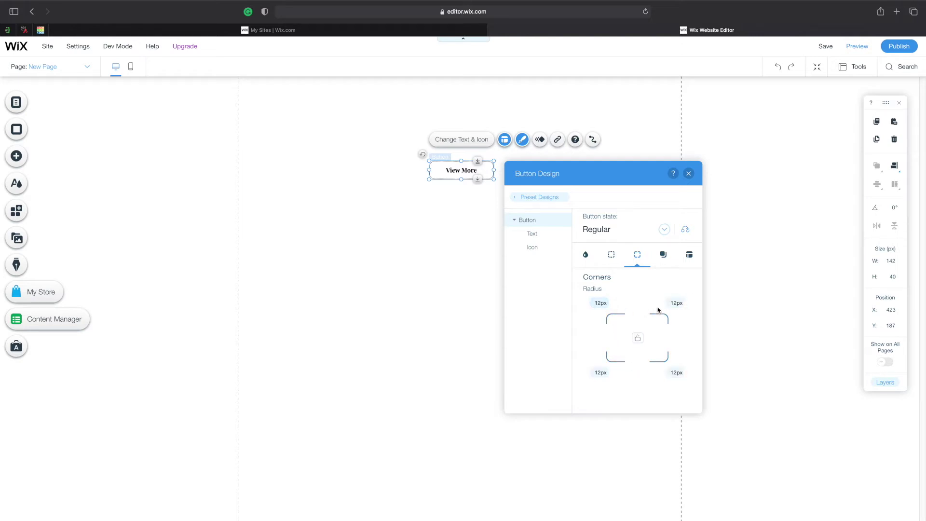
left_click(674, 303)
key("Return")
left_click(676, 372)
type("0")
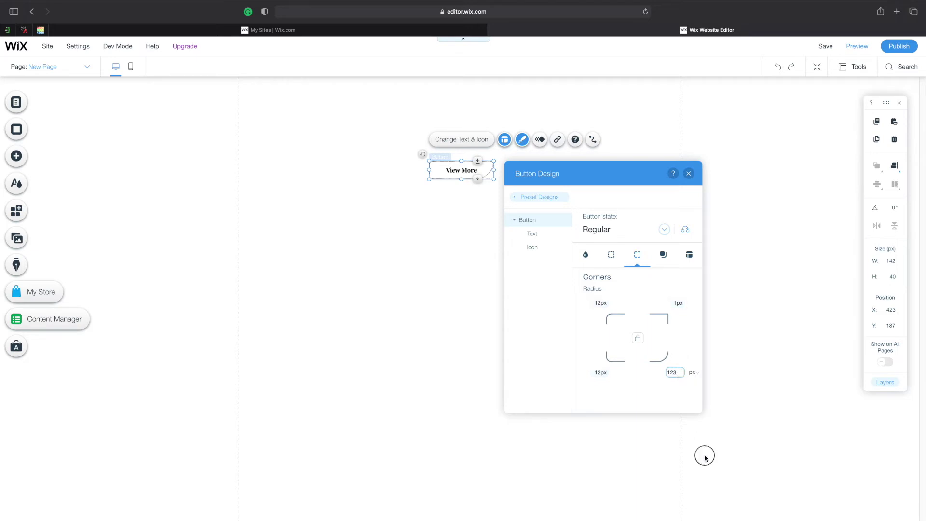
left_click(705, 459)
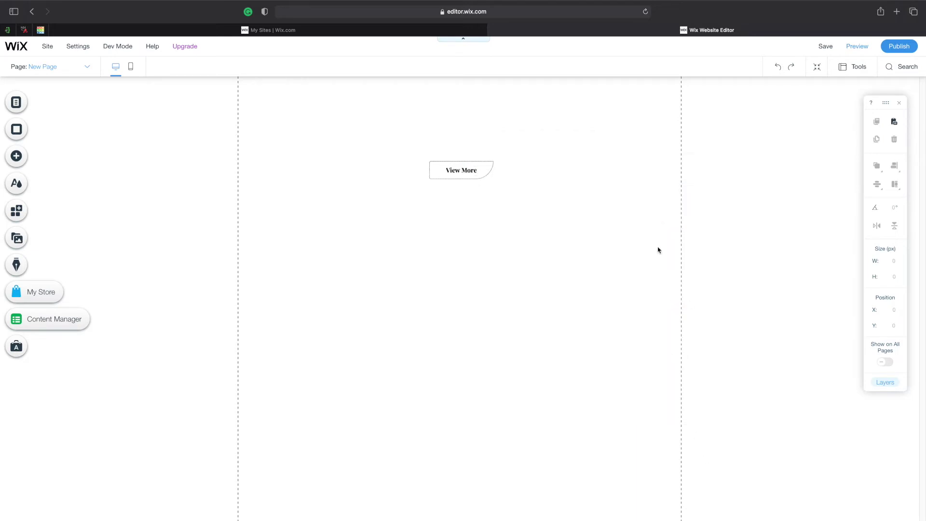
Step: Reopen the Corners settings, link all four corners and set them to a 12 px radius
left_click(477, 173)
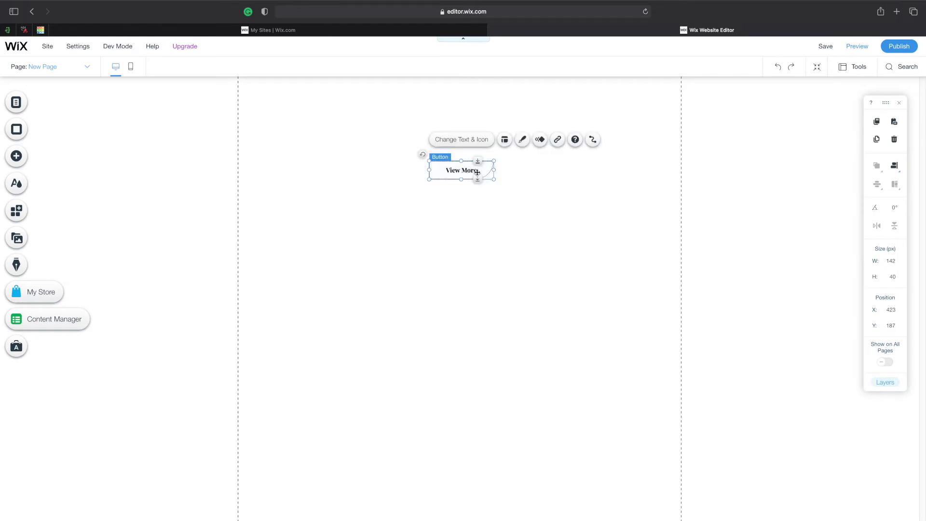
left_click(522, 139)
left_click(597, 400)
left_click(636, 255)
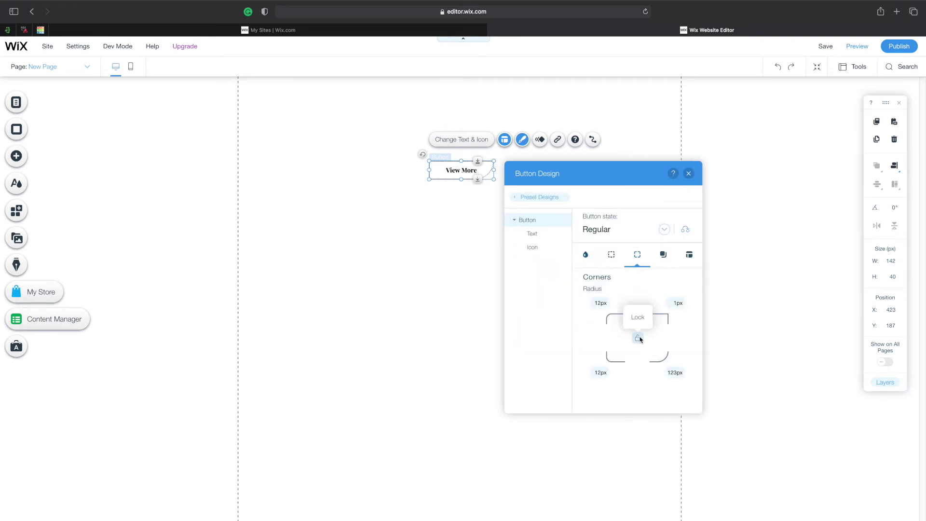
left_click(638, 337)
left_click(599, 303)
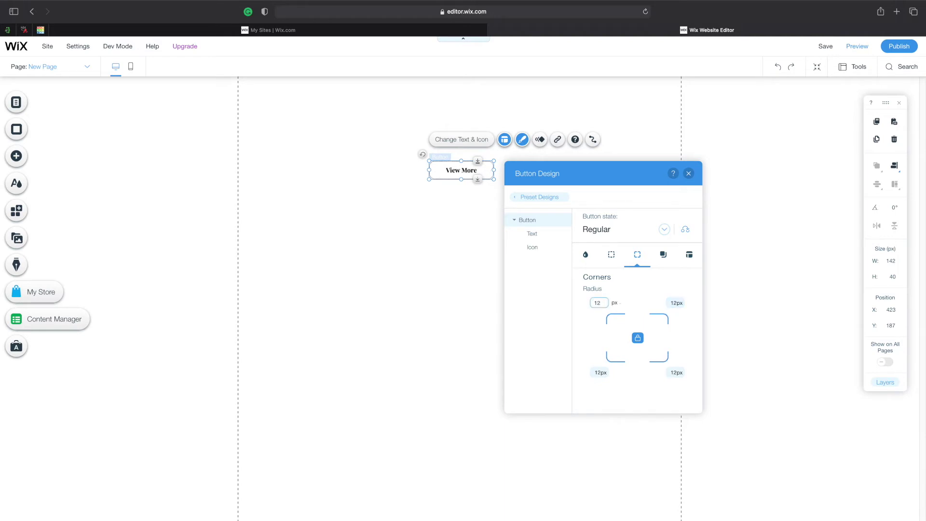
left_click(751, 341)
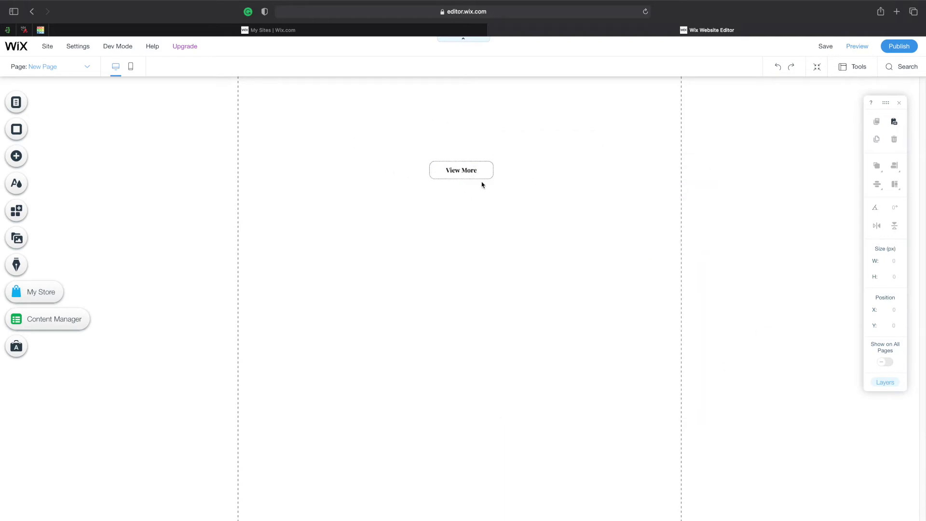
scroll(480, 184, "up", 5)
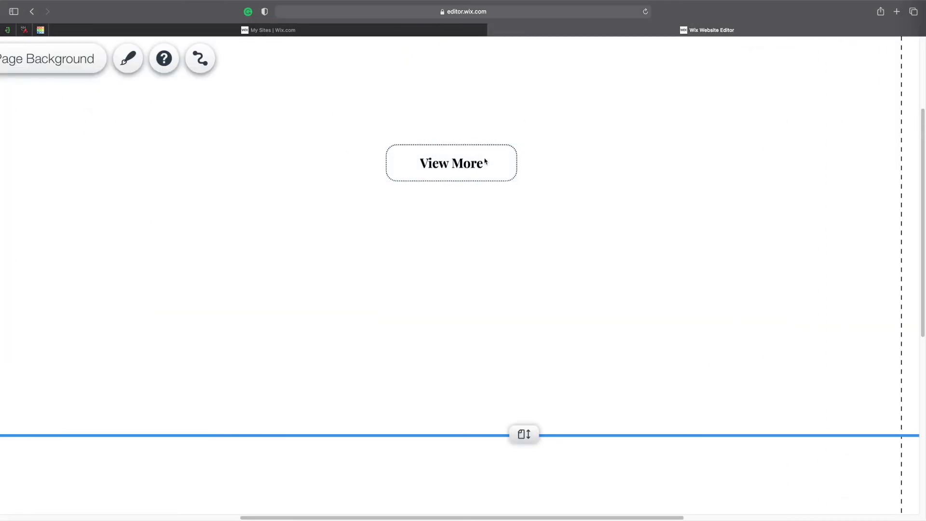
scroll(492, 176, "down", 5)
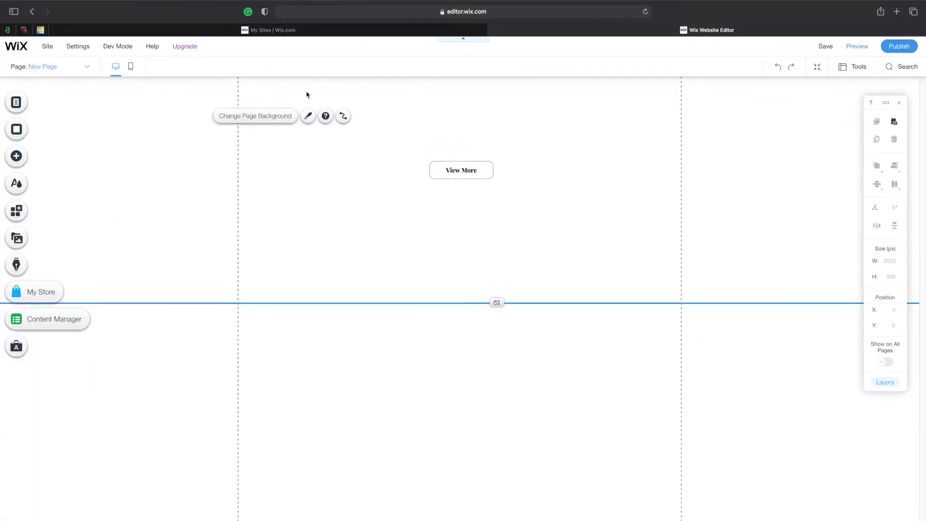
left_click(308, 116)
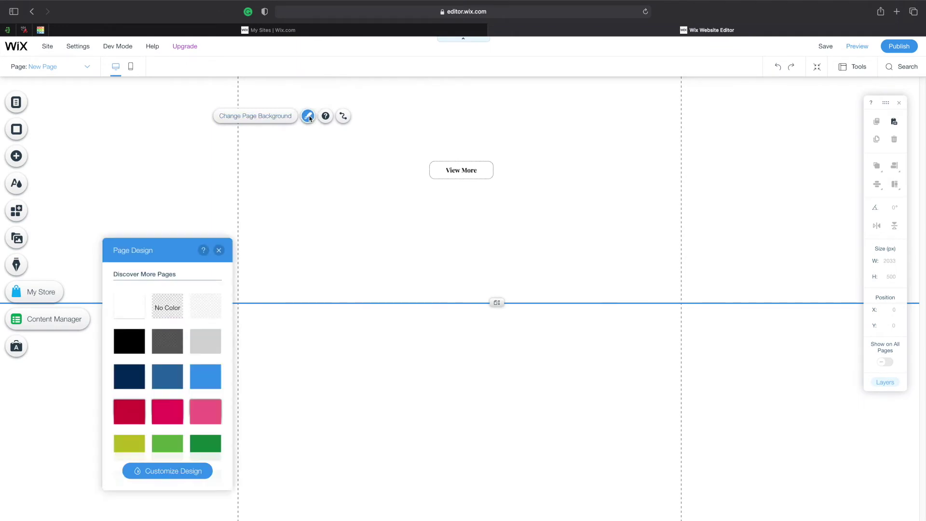
left_click(455, 178)
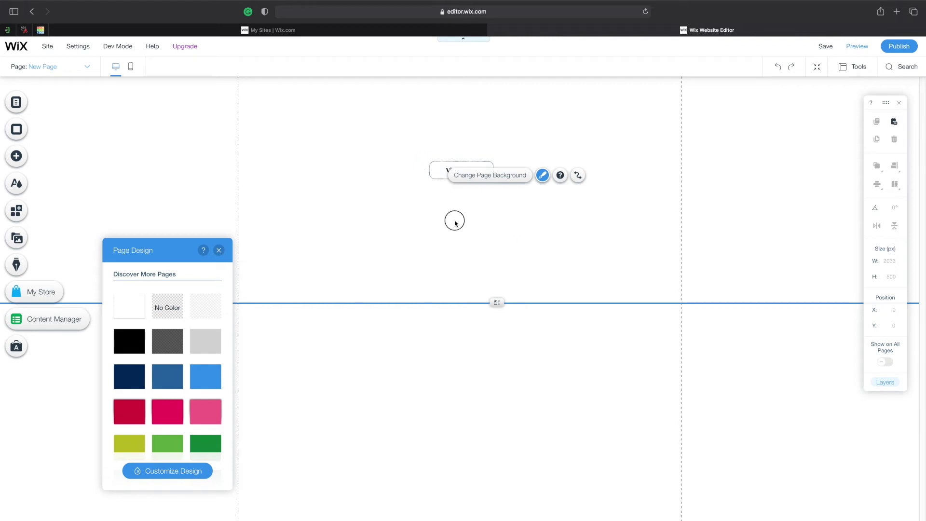
left_click(449, 172)
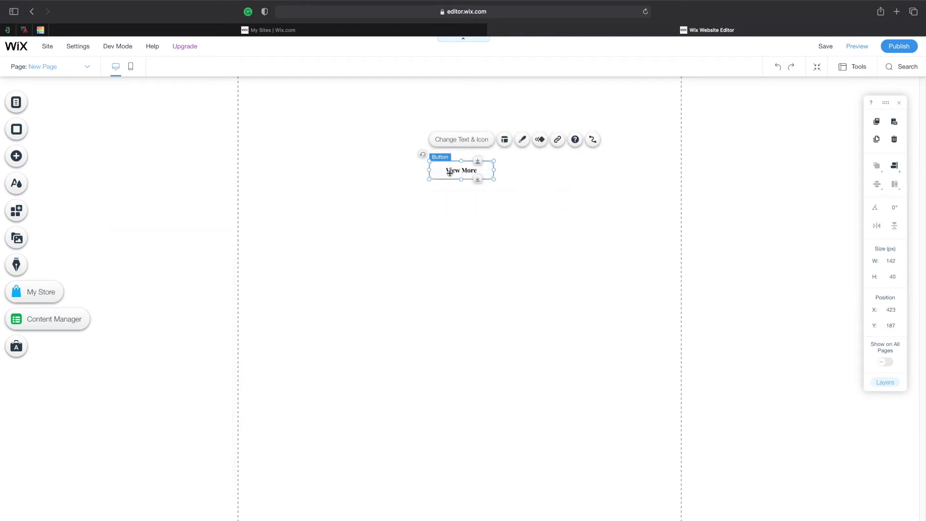
Step: Open the button's shadow settings and set an outer shadow at a 108° angle
left_click(522, 139)
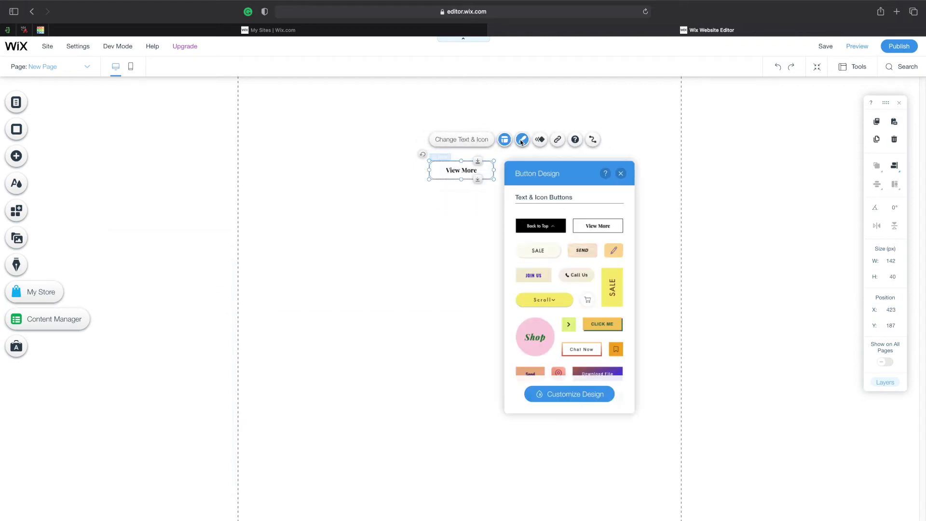
left_click(556, 394)
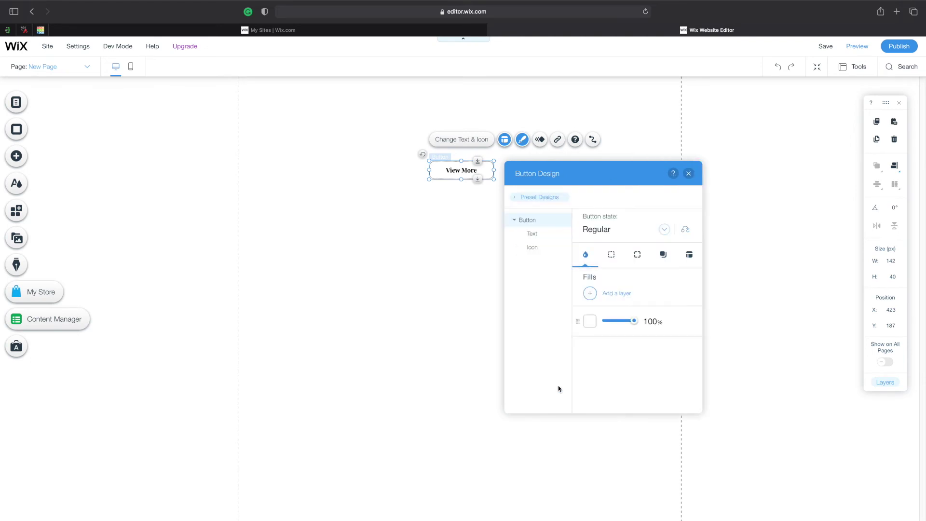
left_click(665, 256)
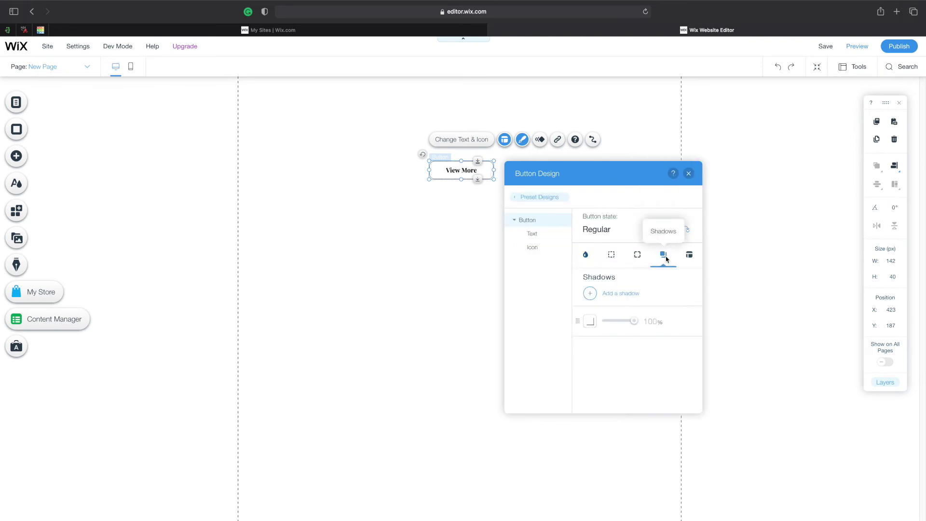
left_click(592, 321)
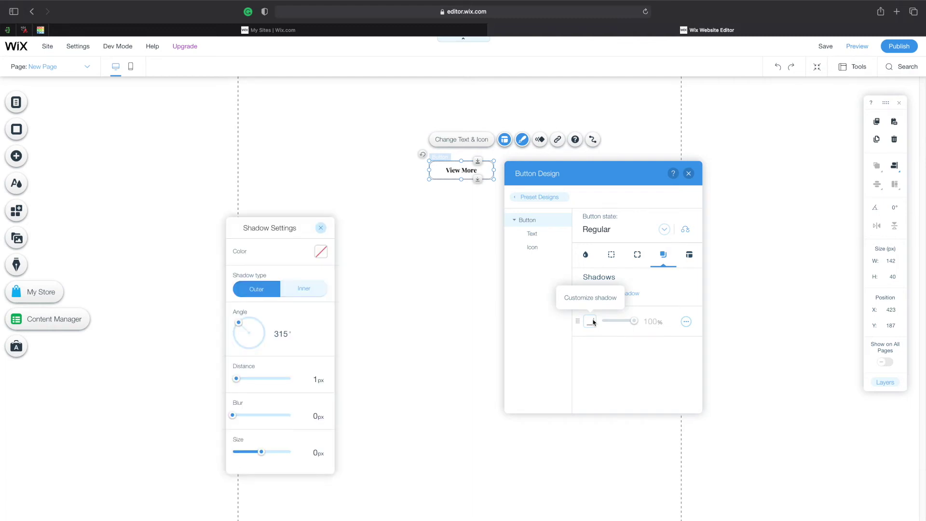
left_click_drag(240, 325, 259, 319)
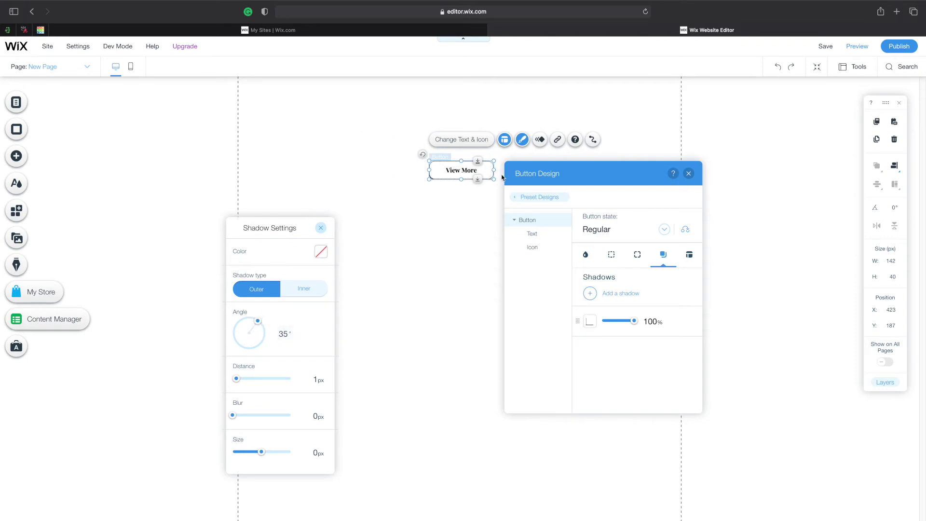
left_click_drag(258, 321, 227, 291)
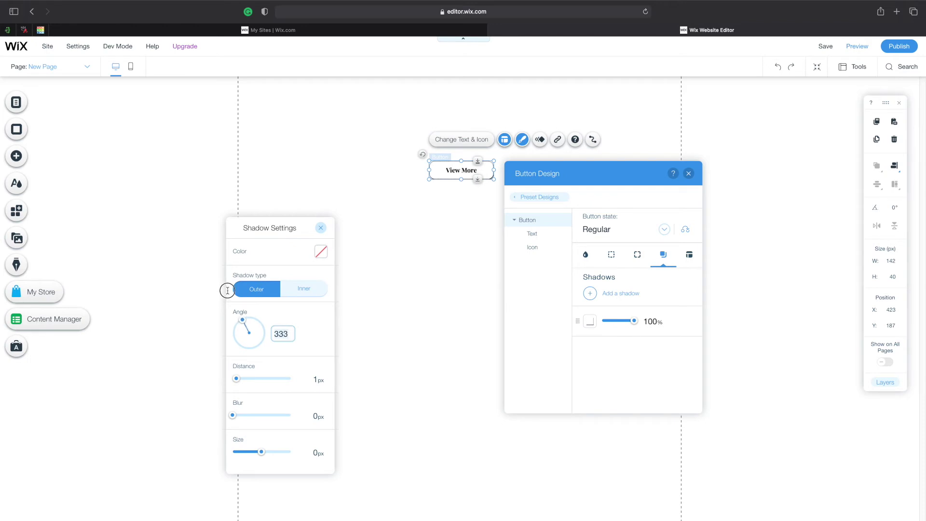
left_click(305, 290)
left_click_drag(243, 320, 317, 355)
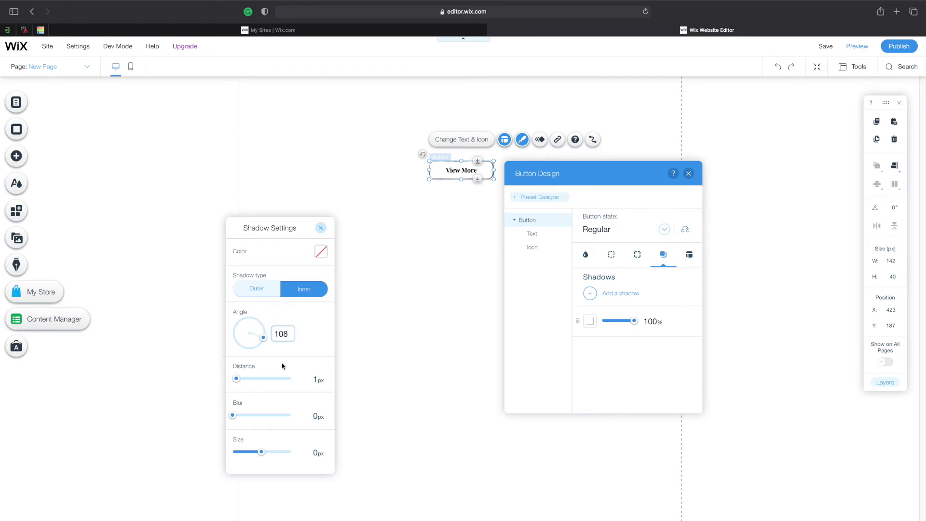
left_click(260, 292)
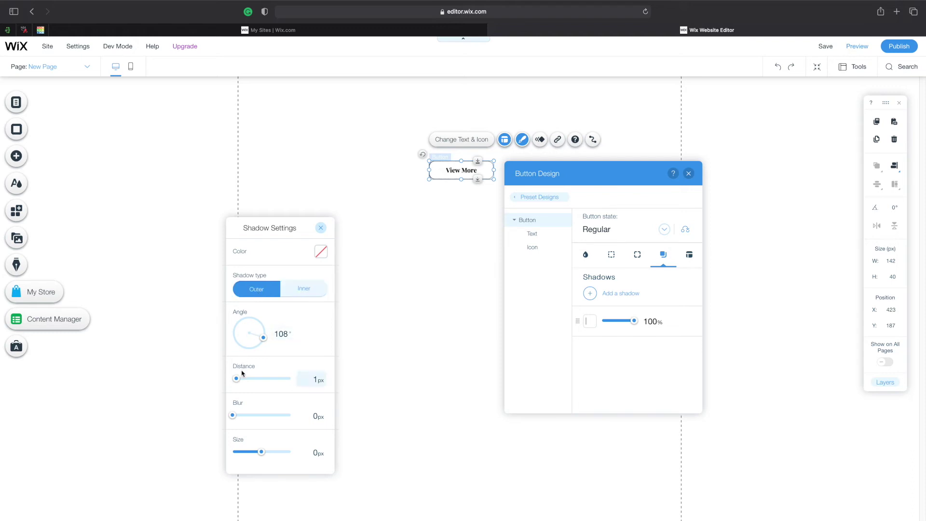
Step: Set shadow distance 2 px, blur 20 px and size -3 px, then try a lavender colour
left_click_drag(237, 379, 247, 379)
left_click_drag(246, 379, 240, 378)
left_click_drag(233, 414, 245, 415)
left_click_drag(261, 451, 262, 455)
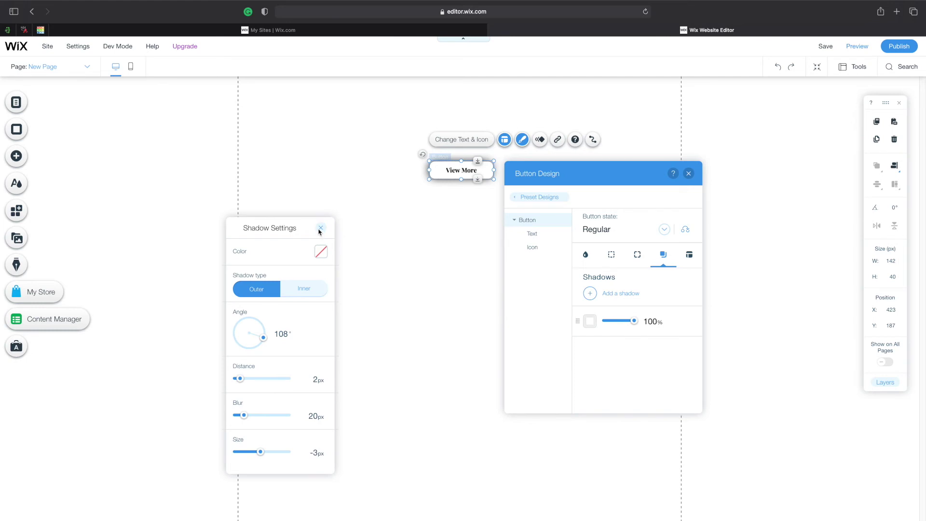
left_click(321, 252)
left_click(263, 263)
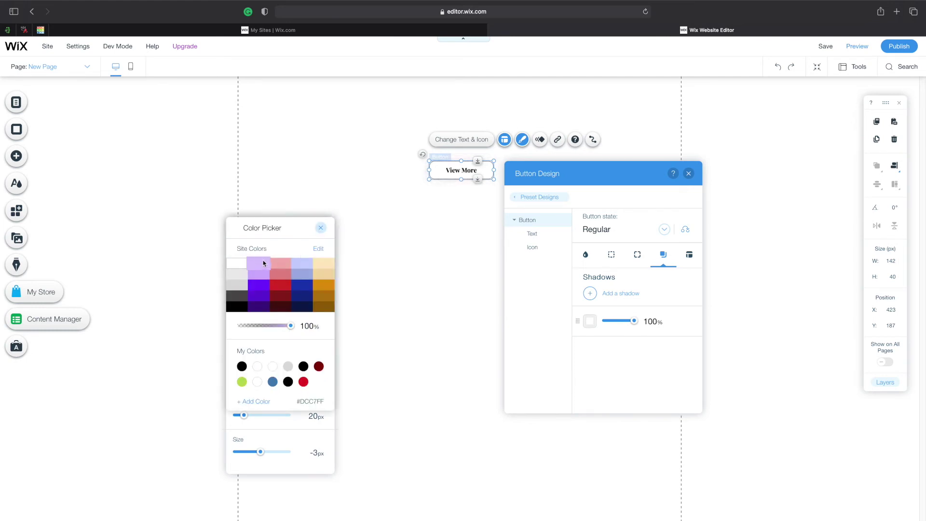
Step: Make the shadow red (#D72D2D), close the shadow and design panels, and reselect the button
left_click(264, 285)
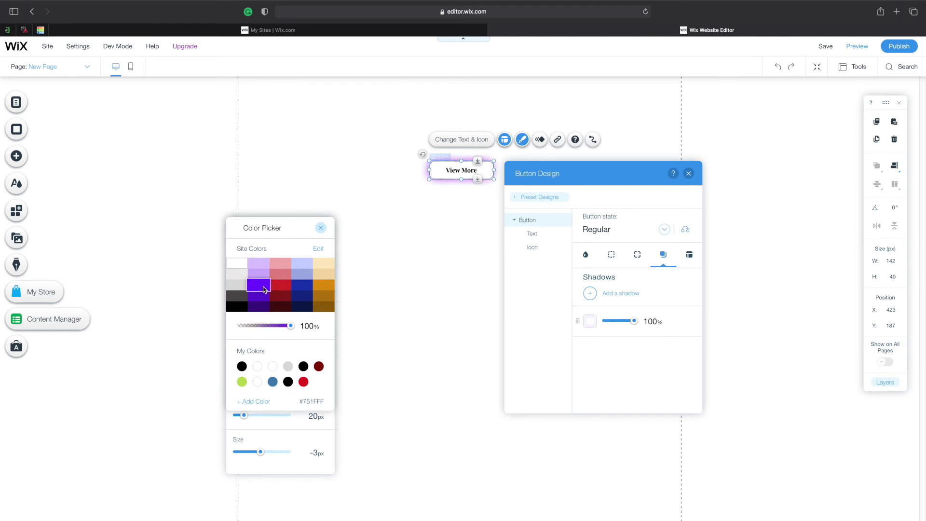
left_click(281, 289)
left_click(320, 228)
left_click(320, 229)
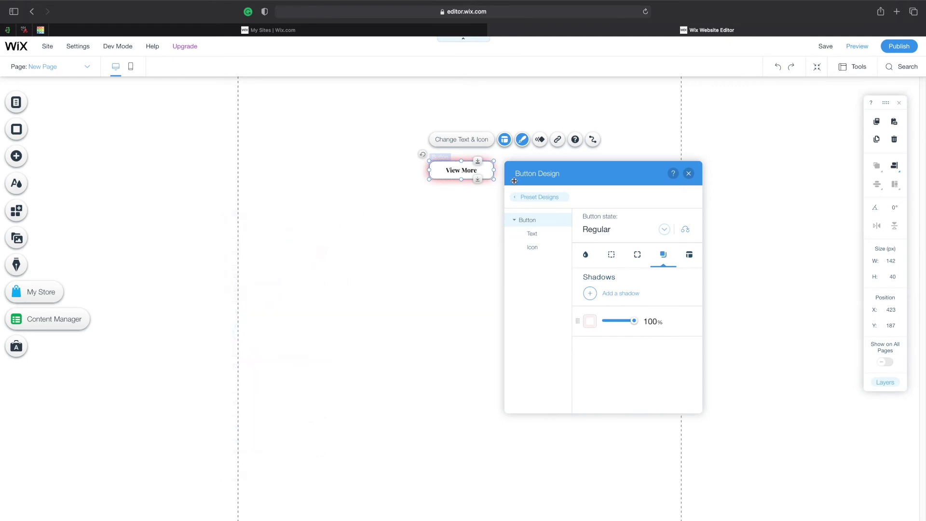
left_click(689, 174)
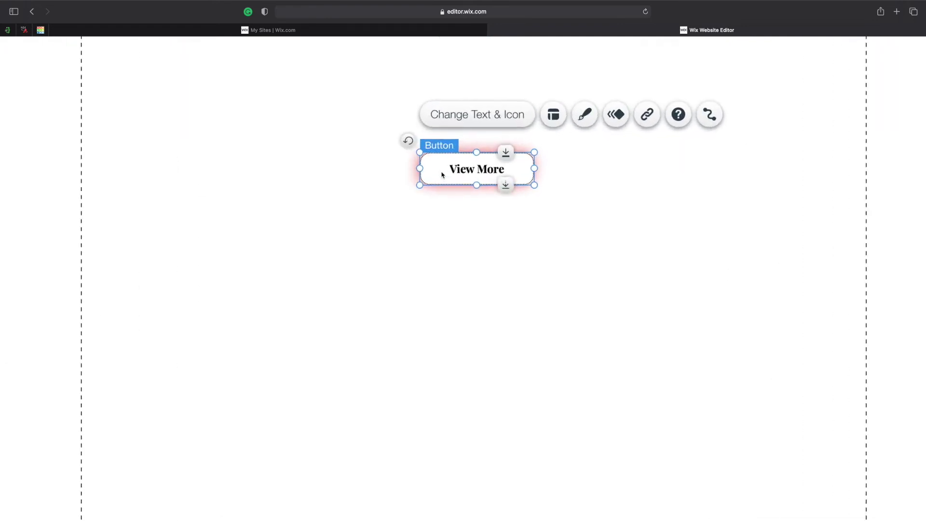
left_click(490, 268)
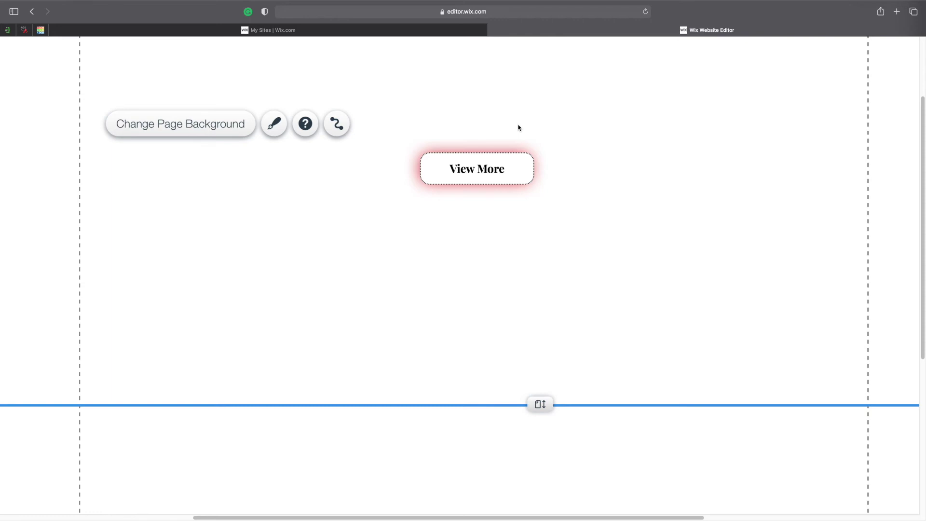
key("Escape")
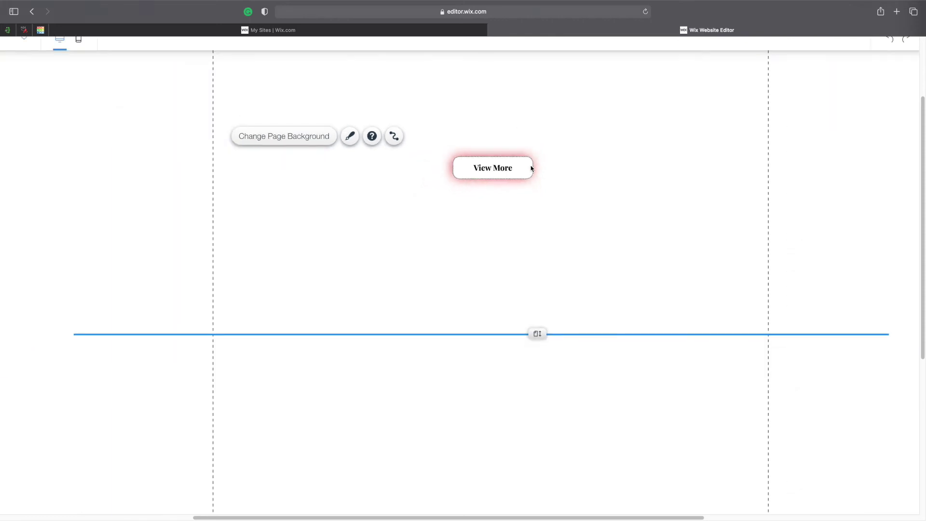
left_click(475, 169)
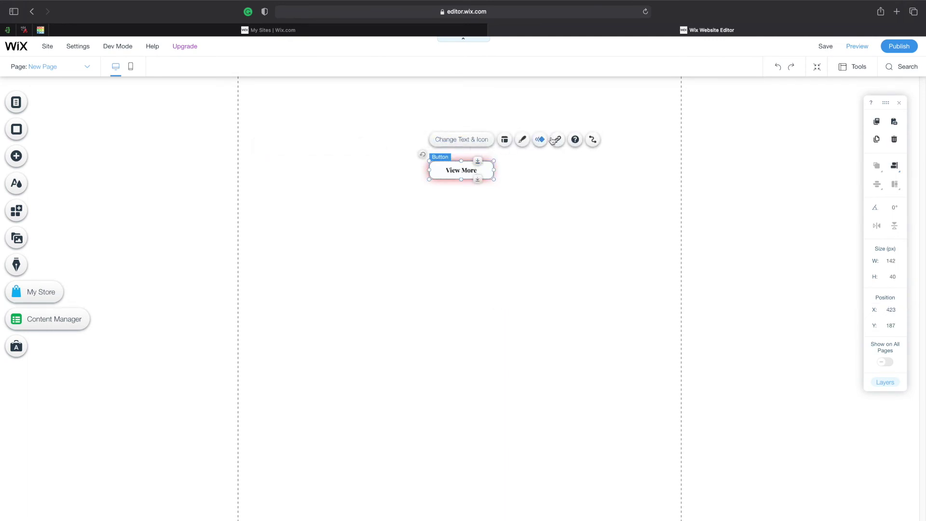
Step: In the Layout settings, try left and right alignment, keep the label centred and Text only
left_click(525, 141)
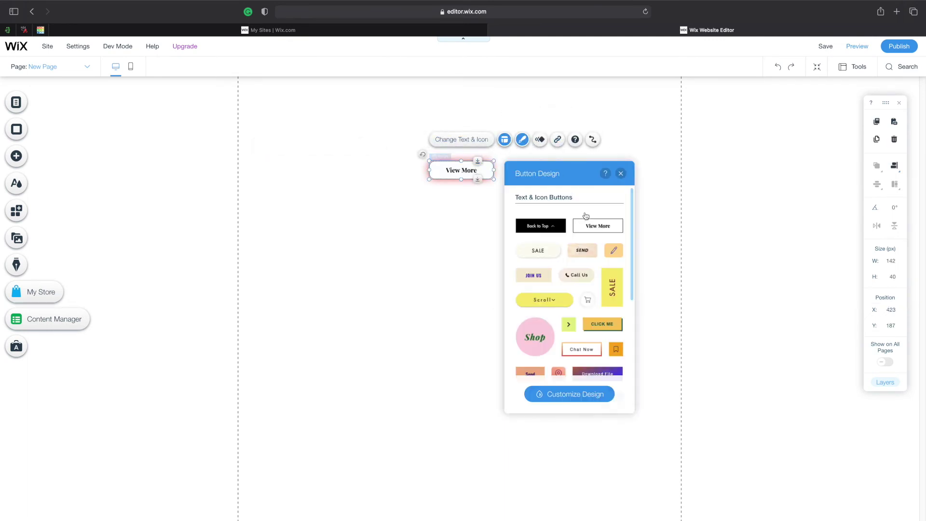
left_click(588, 395)
left_click(689, 254)
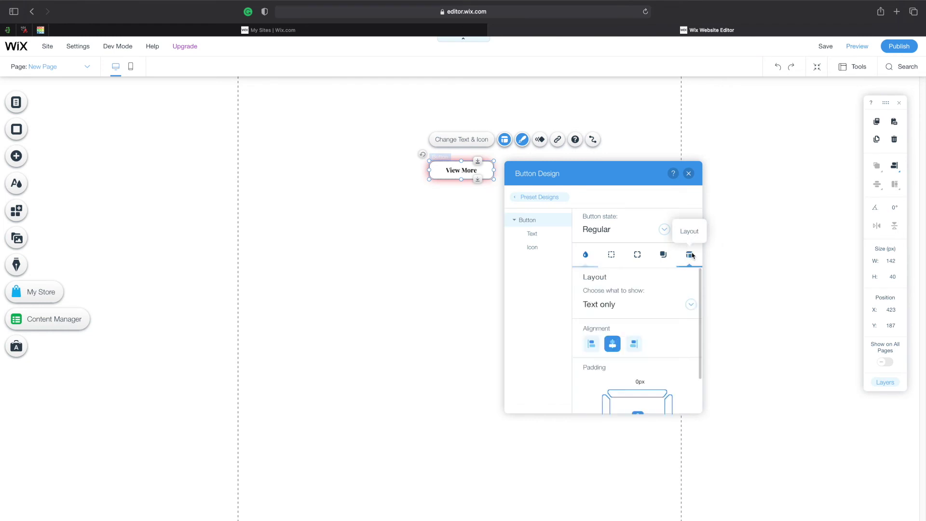
left_click(592, 344)
left_click(633, 344)
left_click(613, 344)
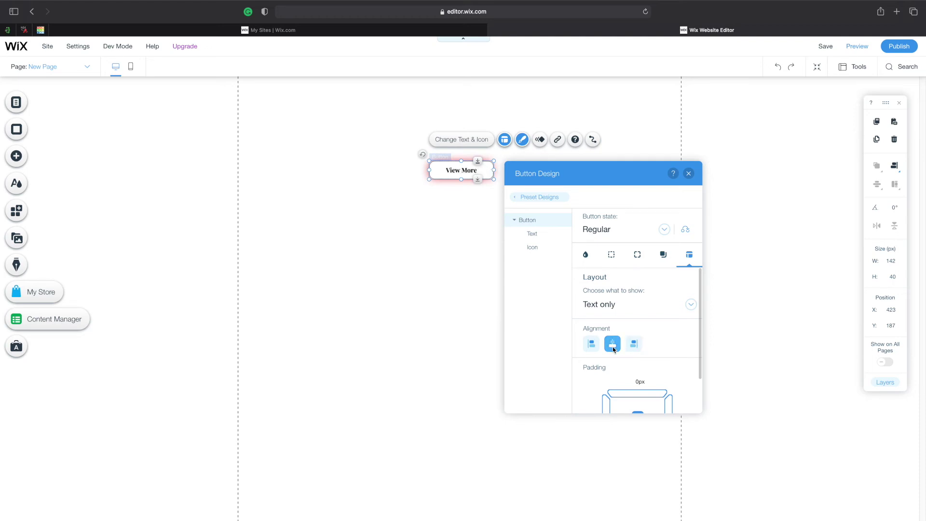
left_click(626, 304)
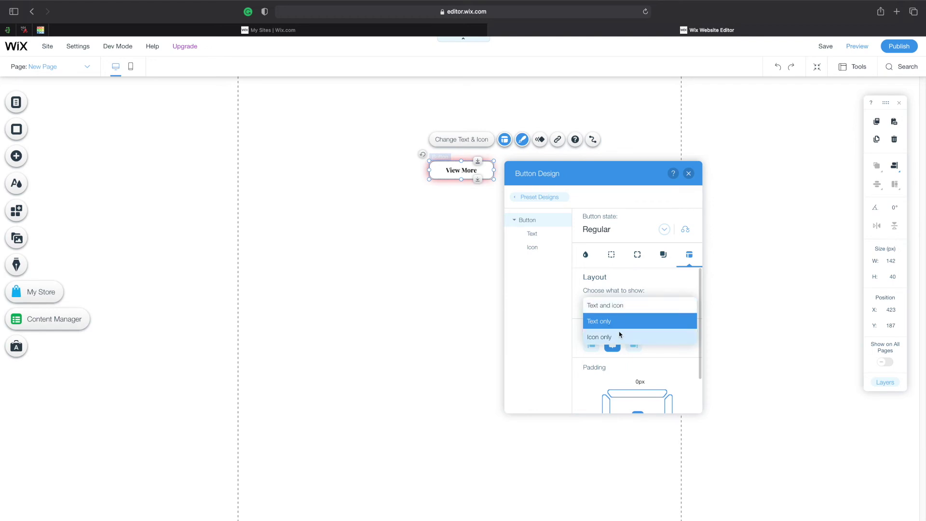
left_click(543, 293)
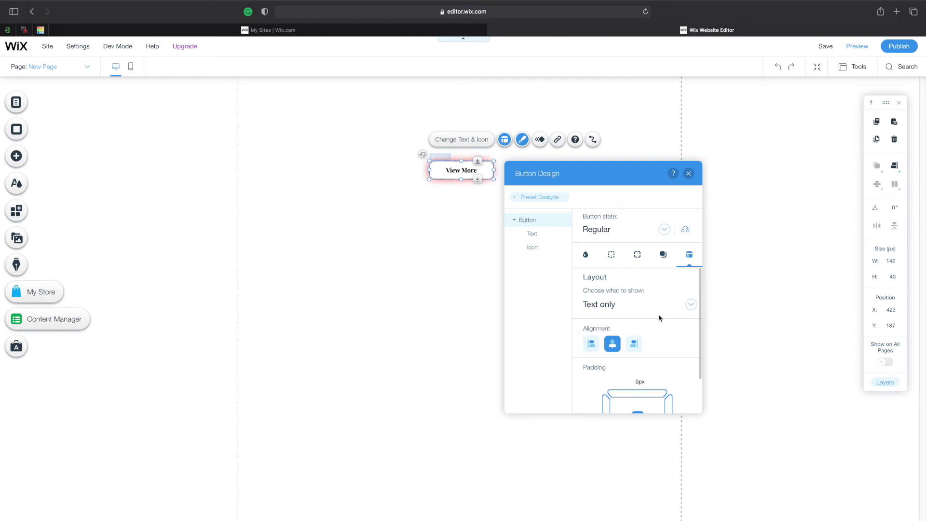
left_click(688, 173)
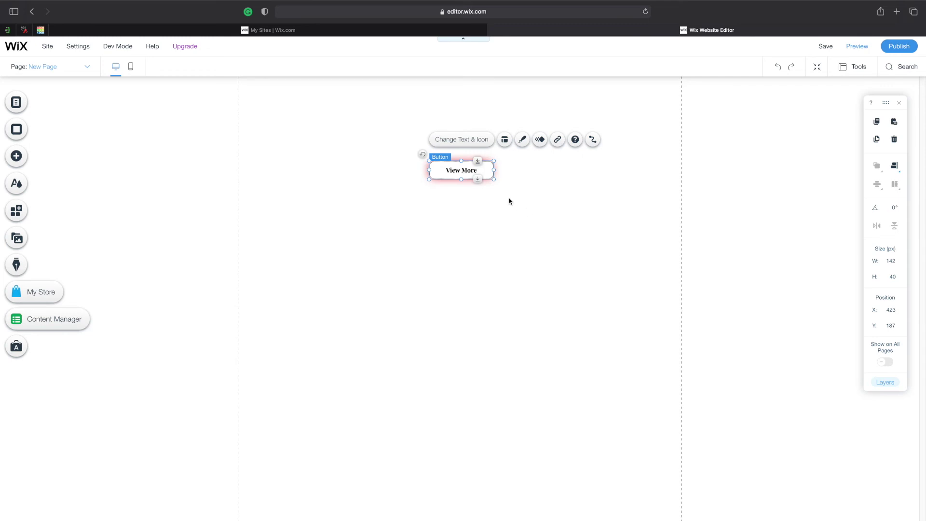
Step: Open the button's link settings, browse the Page targets leaving Home, then switch to Web Address
left_click(559, 141)
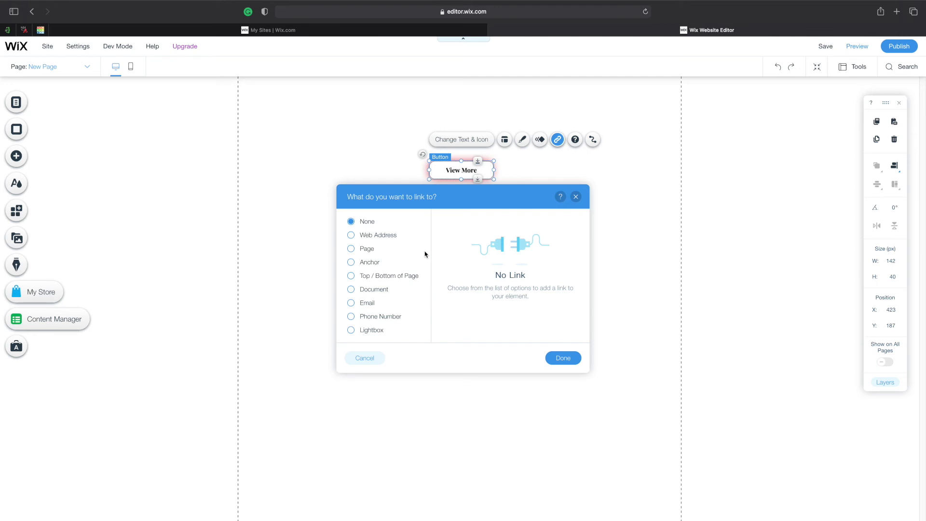
left_click(376, 249)
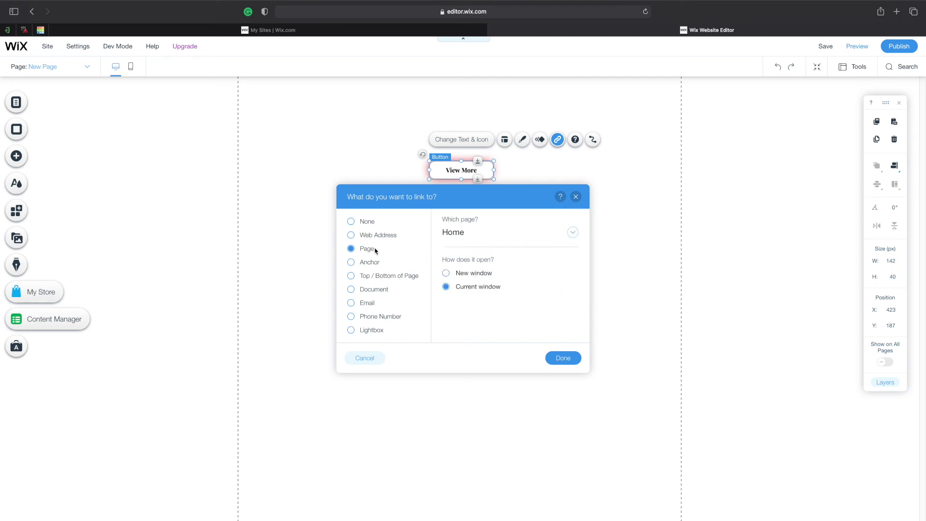
left_click(465, 235)
scroll(480, 337, "down", 5)
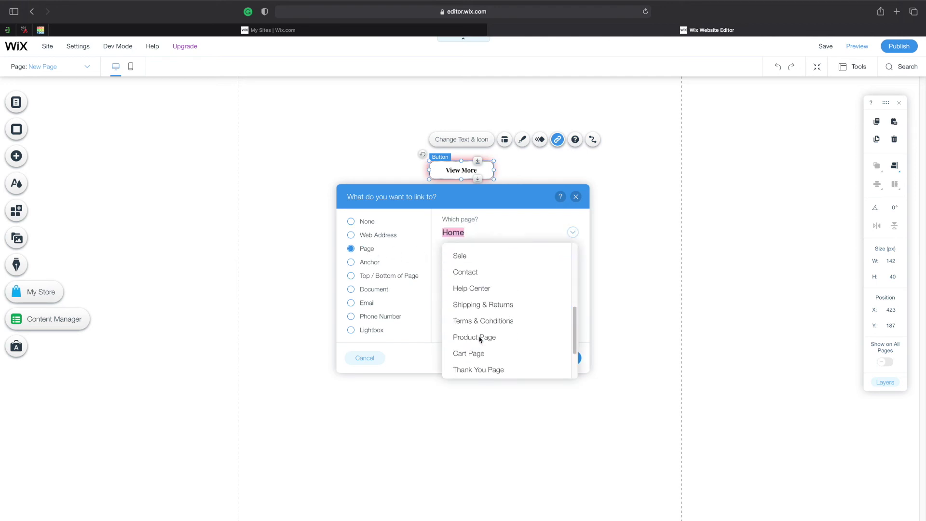
scroll(480, 338, "down", 2)
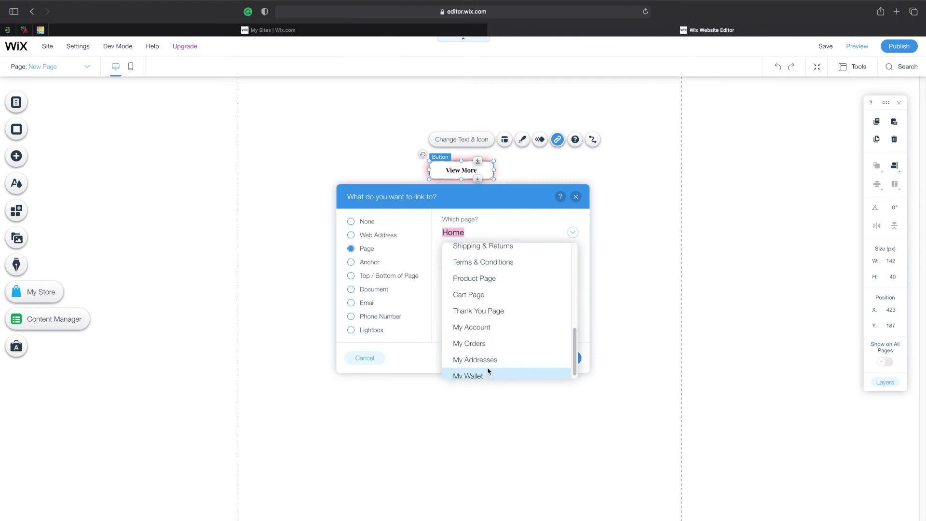
scroll(488, 337, "up", 8)
left_click(427, 212)
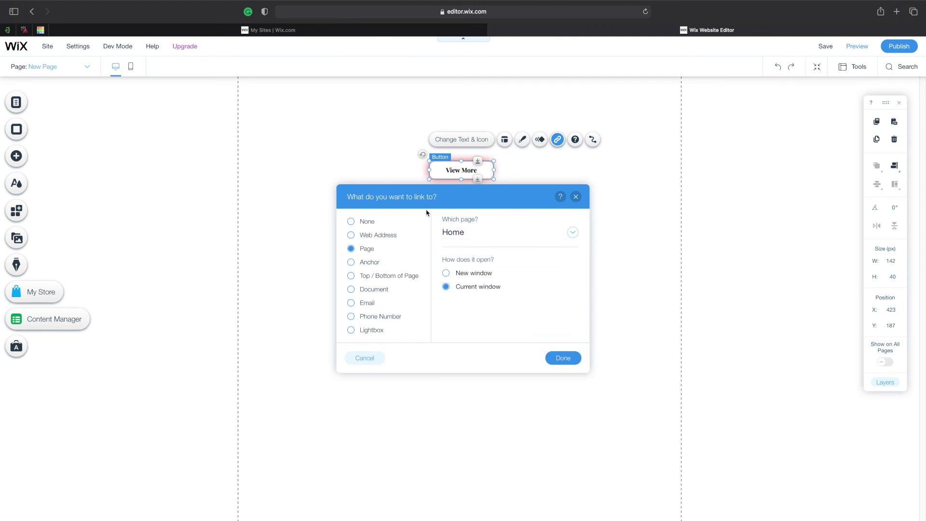
left_click(366, 236)
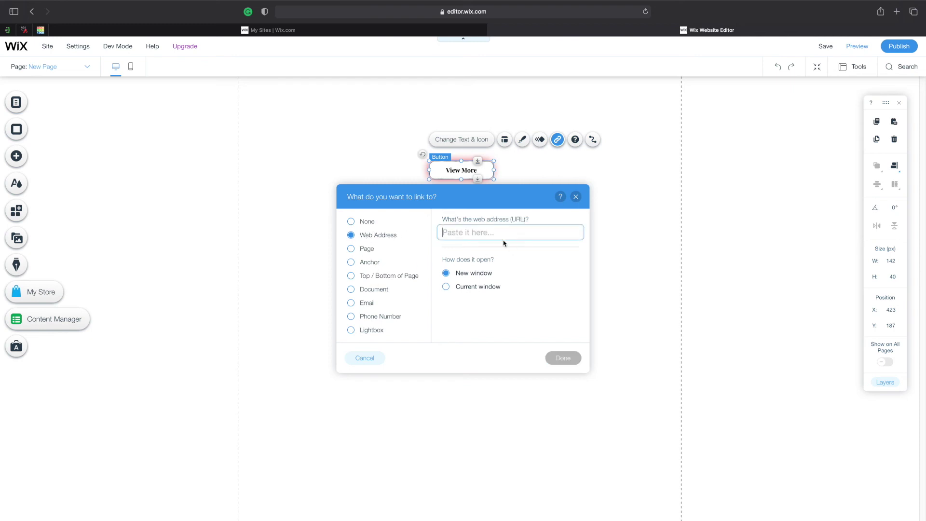
type("https://")
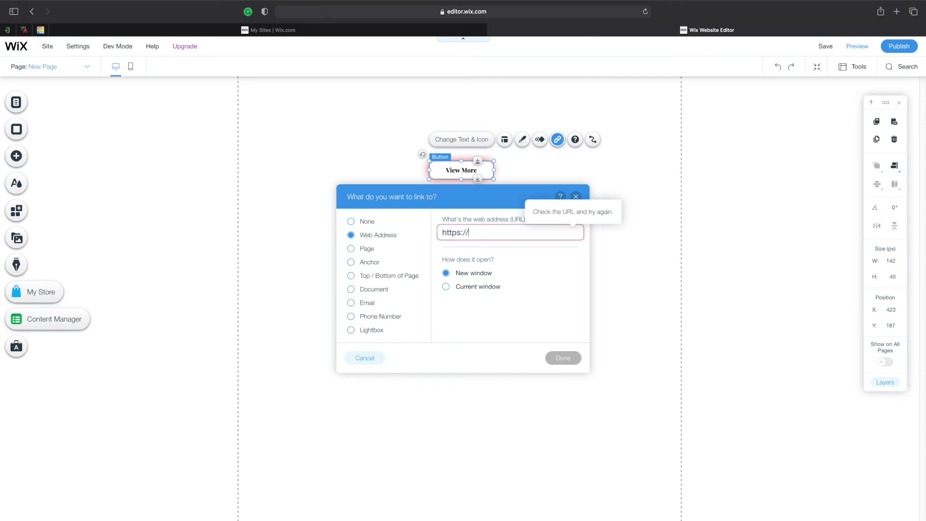
type("www.tapaway.com.au")
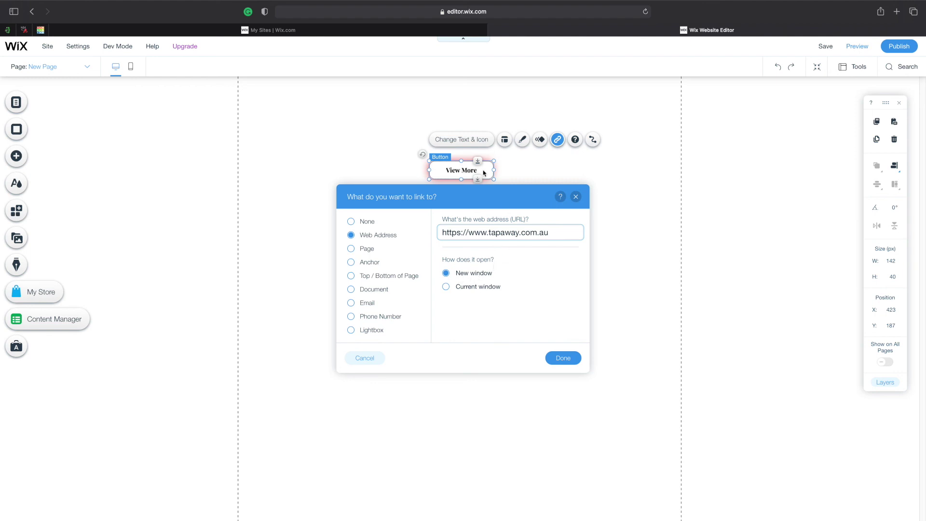
left_click_drag(565, 234, 440, 235)
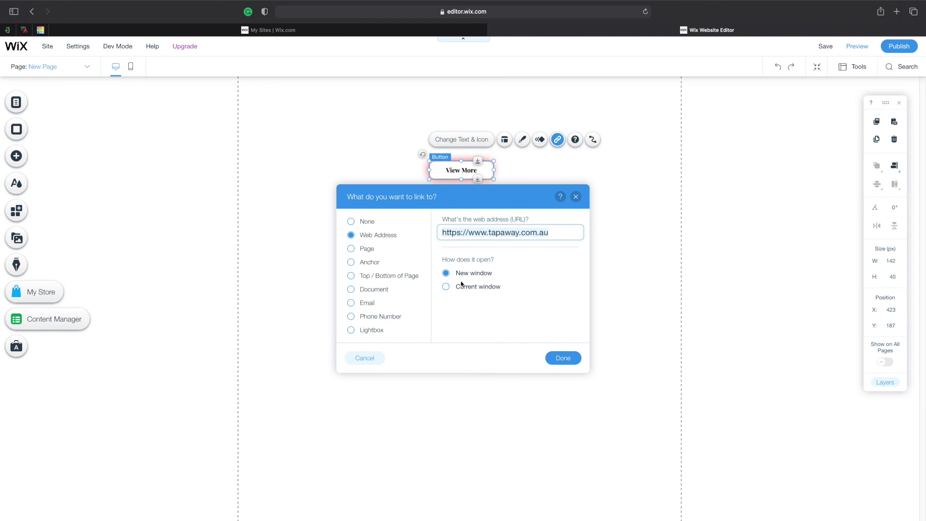
left_click(556, 360)
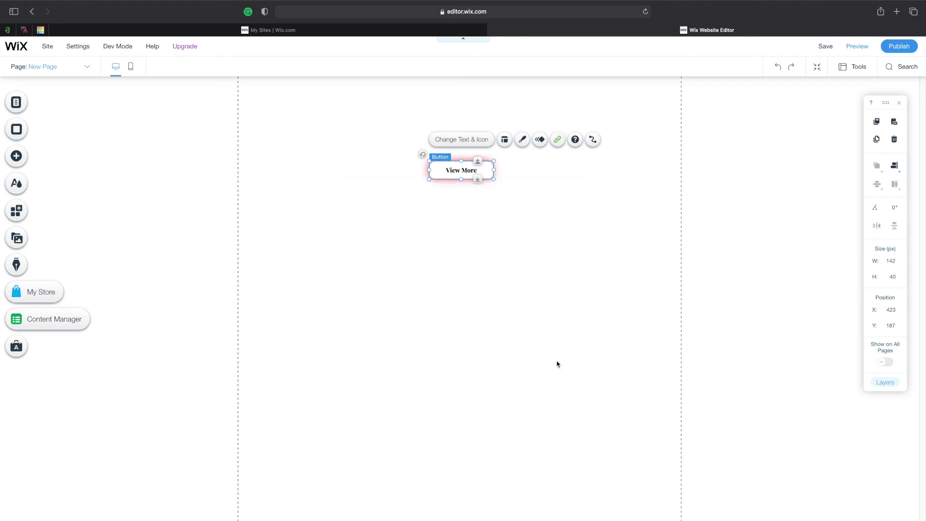
Step: Preview the page and click View More to check it opens the TapAway website
left_click(857, 47)
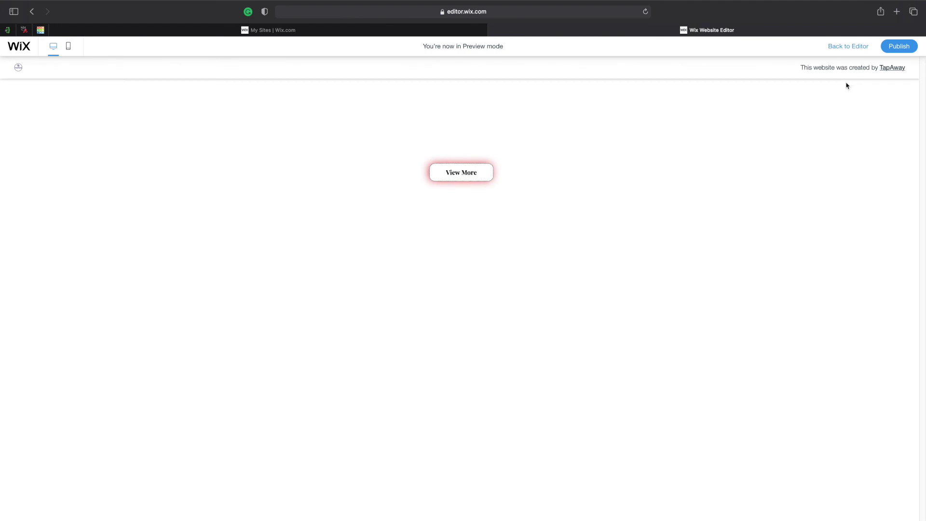
left_click(456, 178)
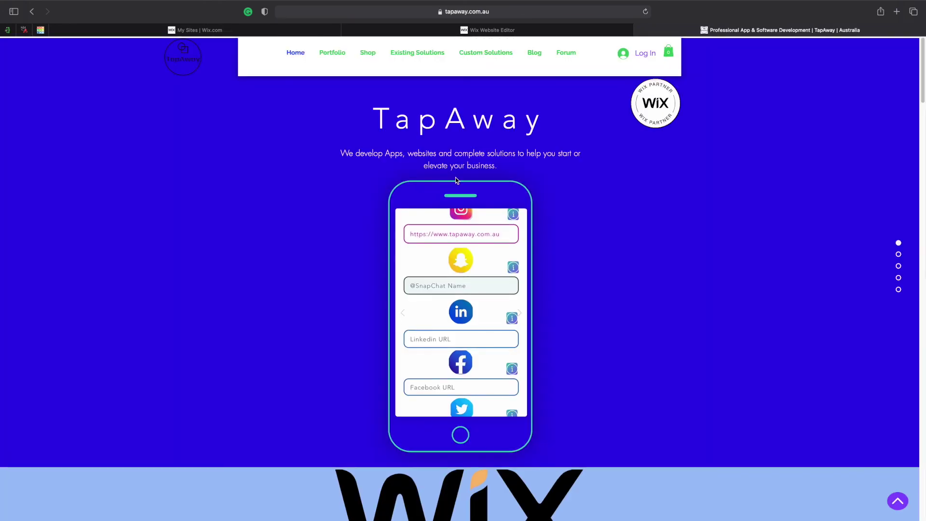
Step: Retest View More from the Wix preview tab, then close both TapAway website tabs in Safari
scroll(456, 180, "down", 5)
scroll(455, 180, "up", 5)
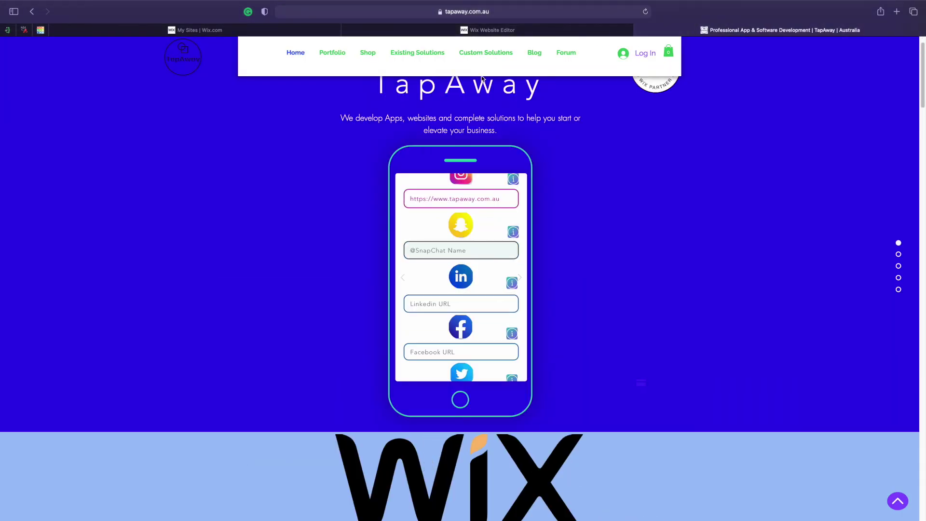
left_click(523, 30)
left_click(462, 172)
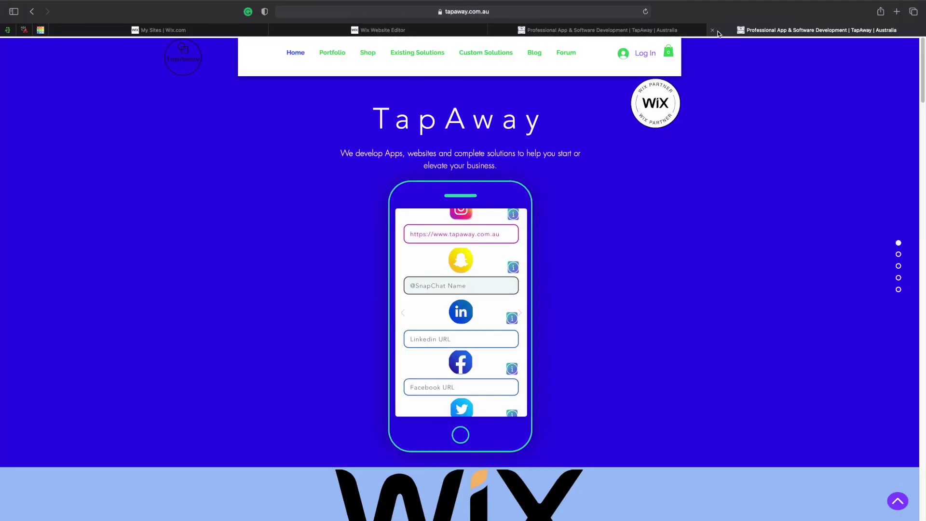
left_click(711, 30)
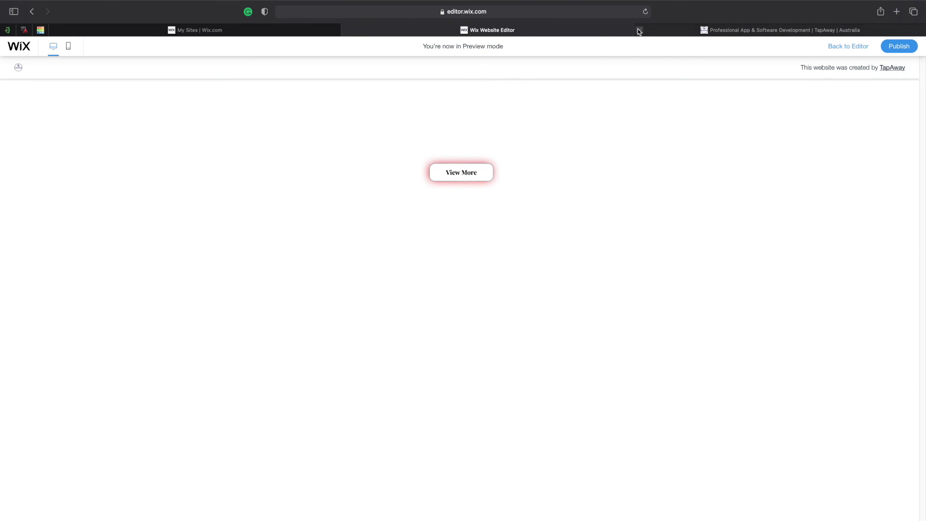
left_click(639, 31)
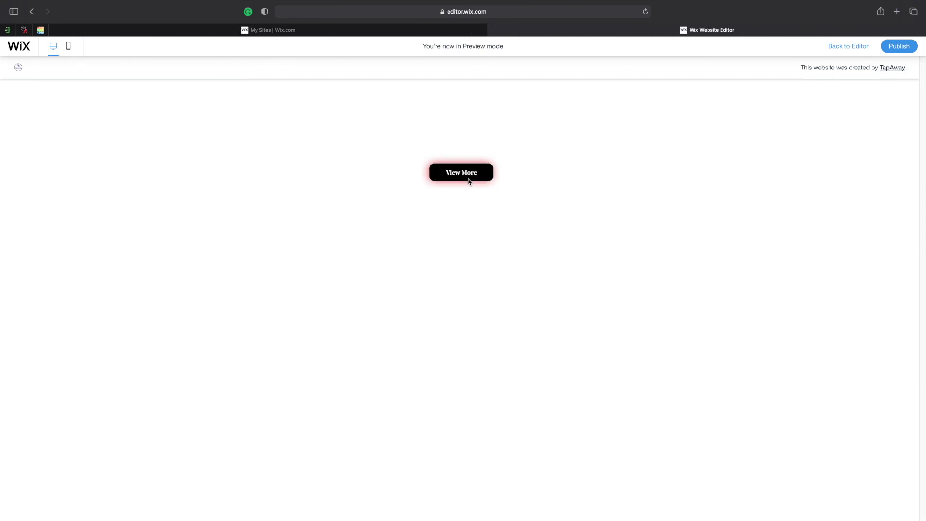